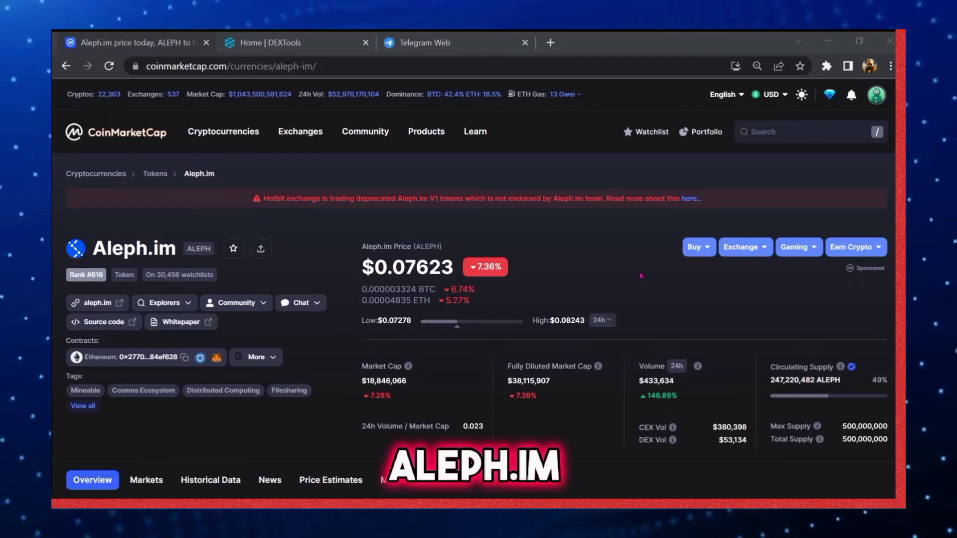
Copy Aleph.im's Ethereum contract address from CoinMarketCap and paste it into the DEXTools pair search
left_click(640, 276)
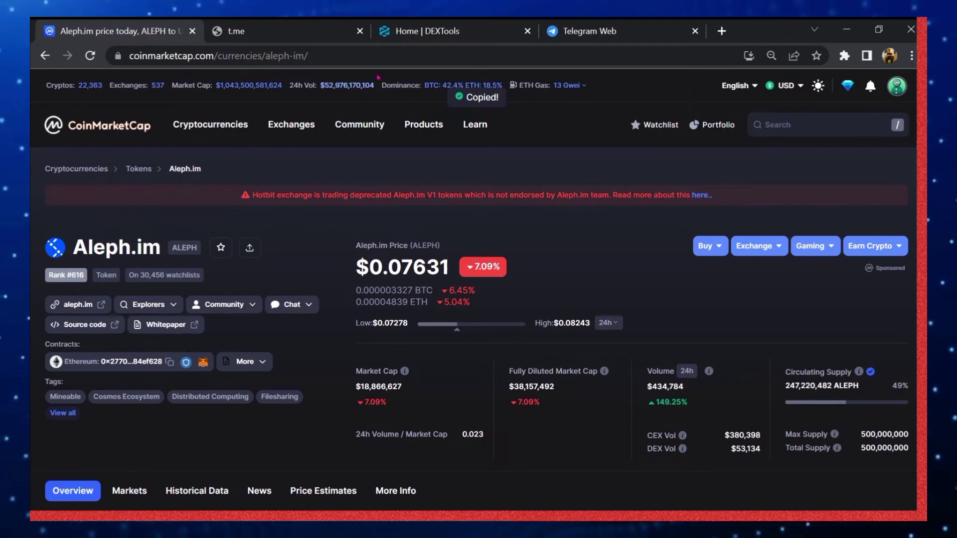
left_click(444, 34)
left_click(453, 152)
right_click(437, 92)
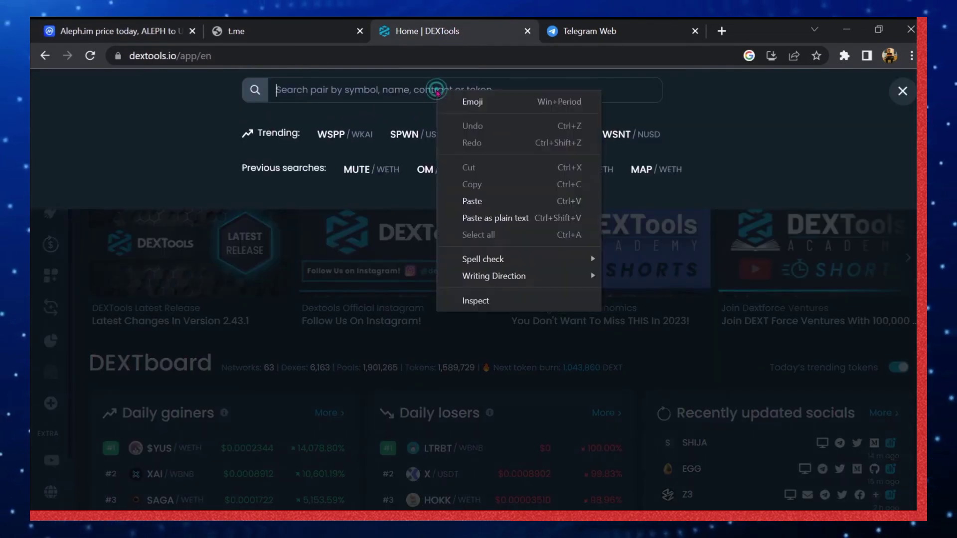
left_click(491, 200)
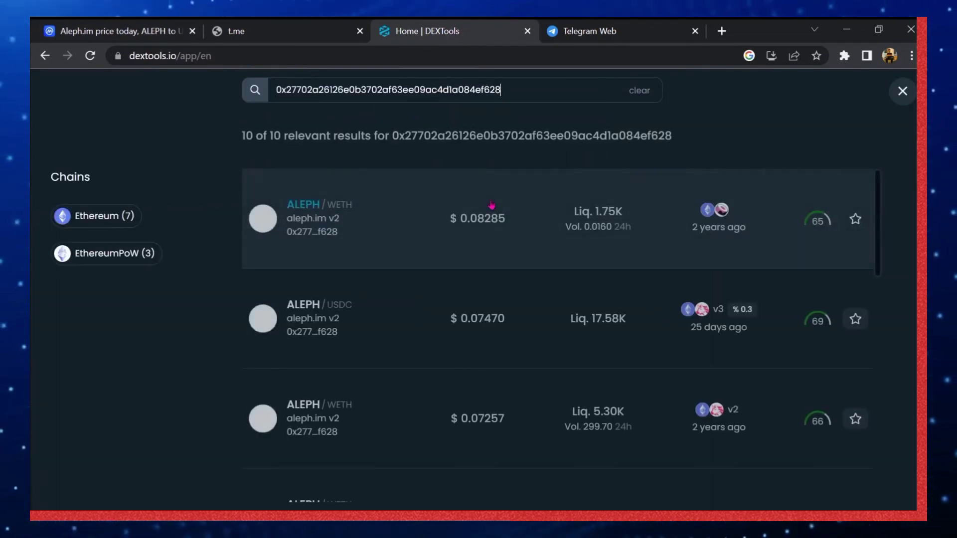
left_click(369, 217)
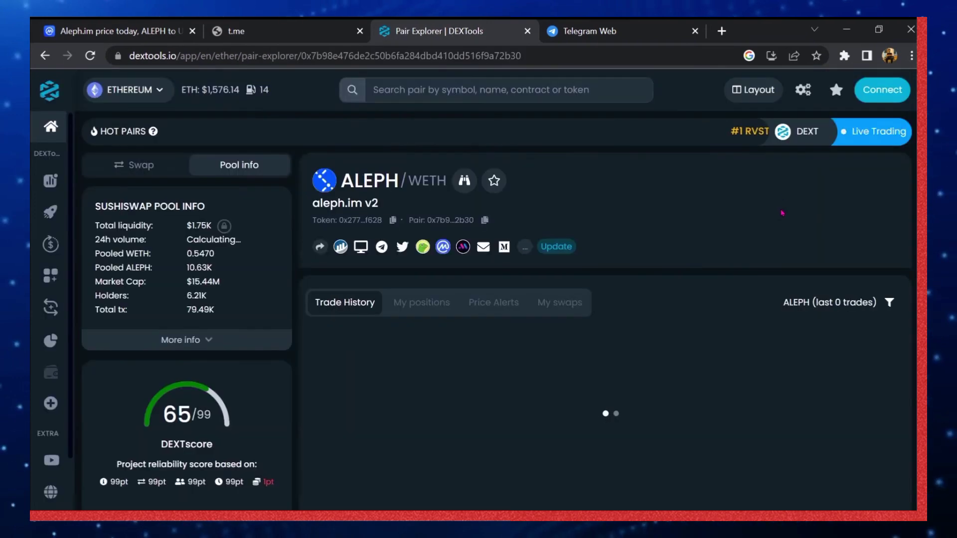